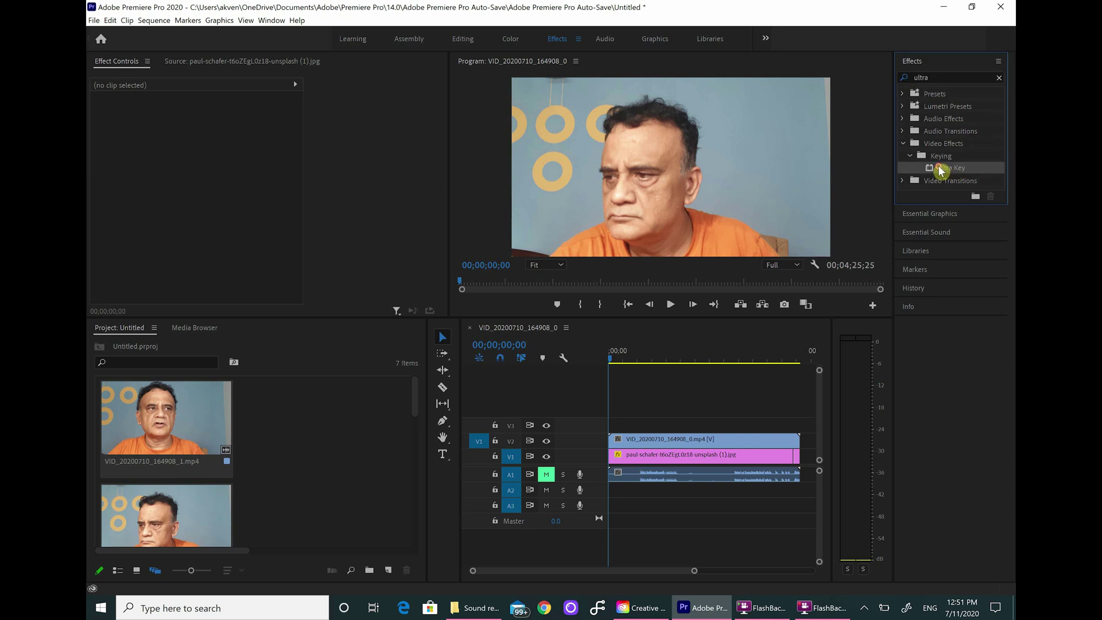
Inspect the video clip and the background image beneath it, scrubbing through the sequence and returning to its start.
left_click(639, 447)
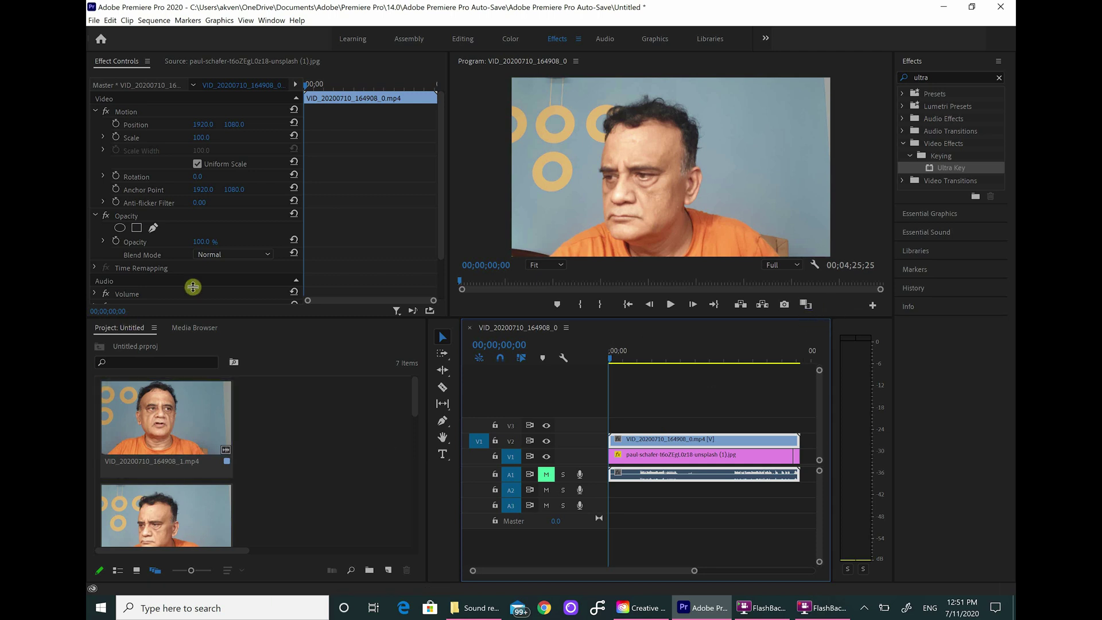
left_click_drag(443, 185, 451, 214)
left_click_drag(611, 360, 684, 367)
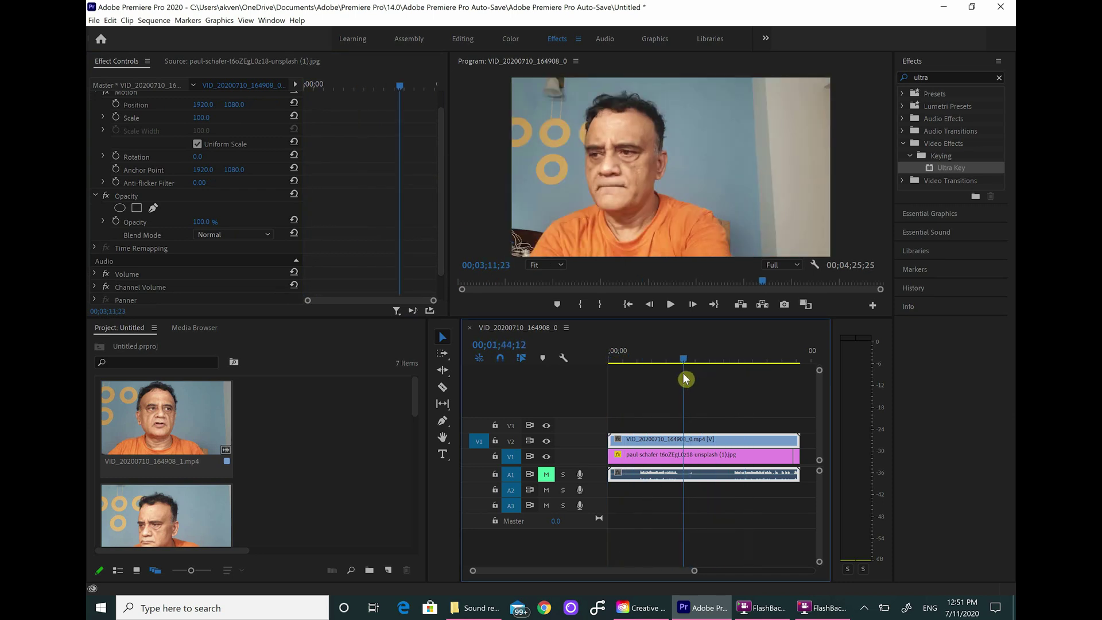
left_click(636, 460)
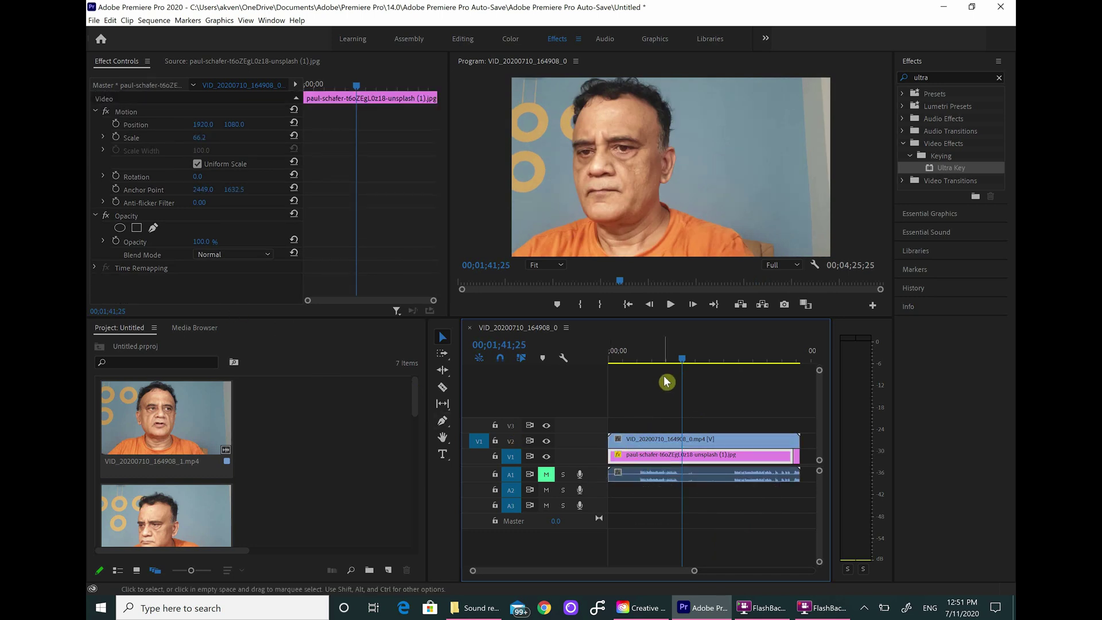
left_click_drag(683, 366, 567, 393)
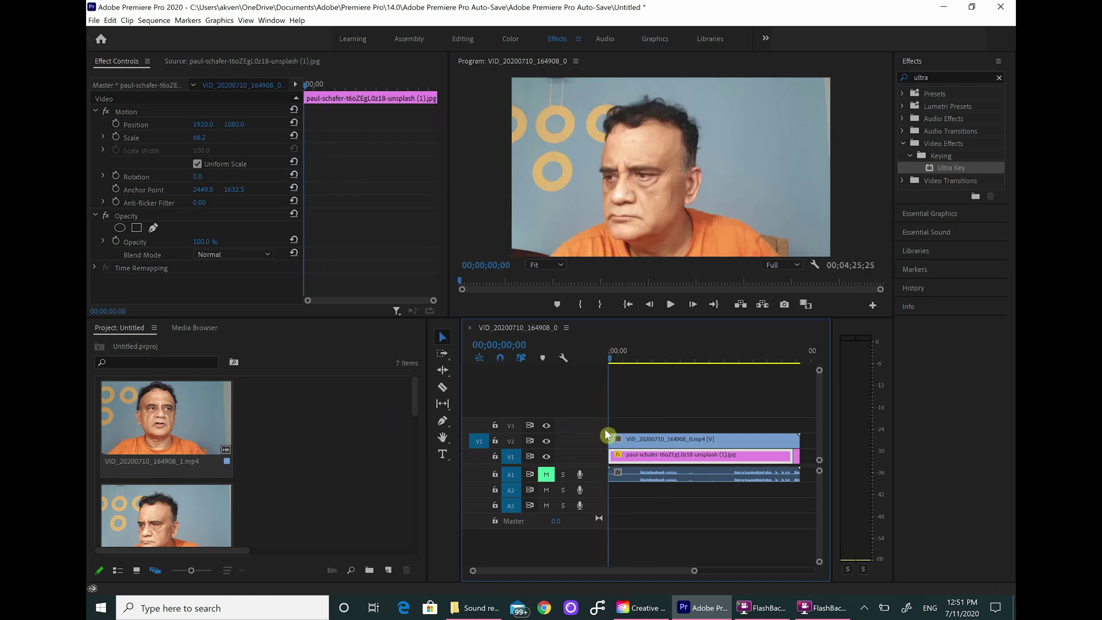
Apply the Ultra Key effect to the video clip on track V2.
left_click(625, 440)
left_click_drag(441, 133, 442, 168)
left_click(634, 440)
double_click(948, 167)
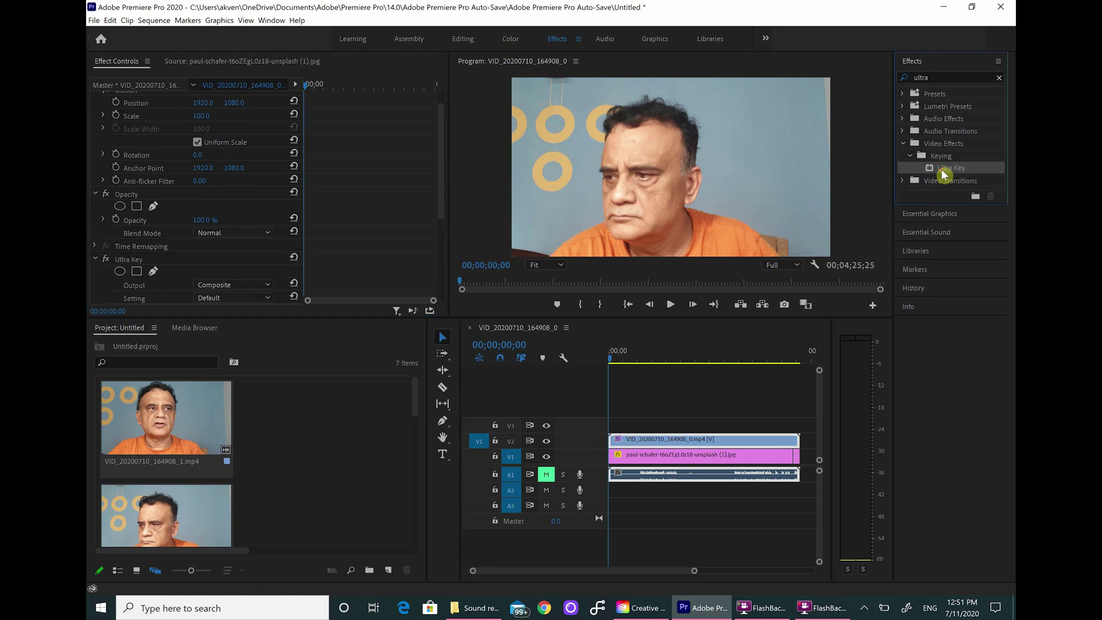
Sample the blue wall beside the man's head as the Ultra Key key color.
left_click_drag(438, 206, 445, 282)
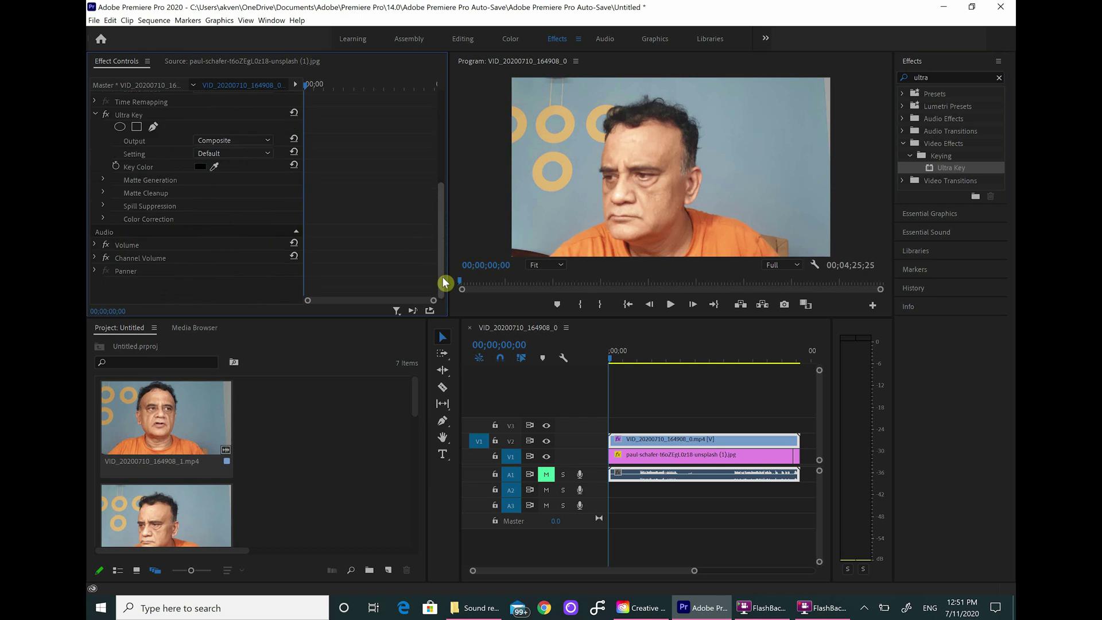
left_click(215, 167)
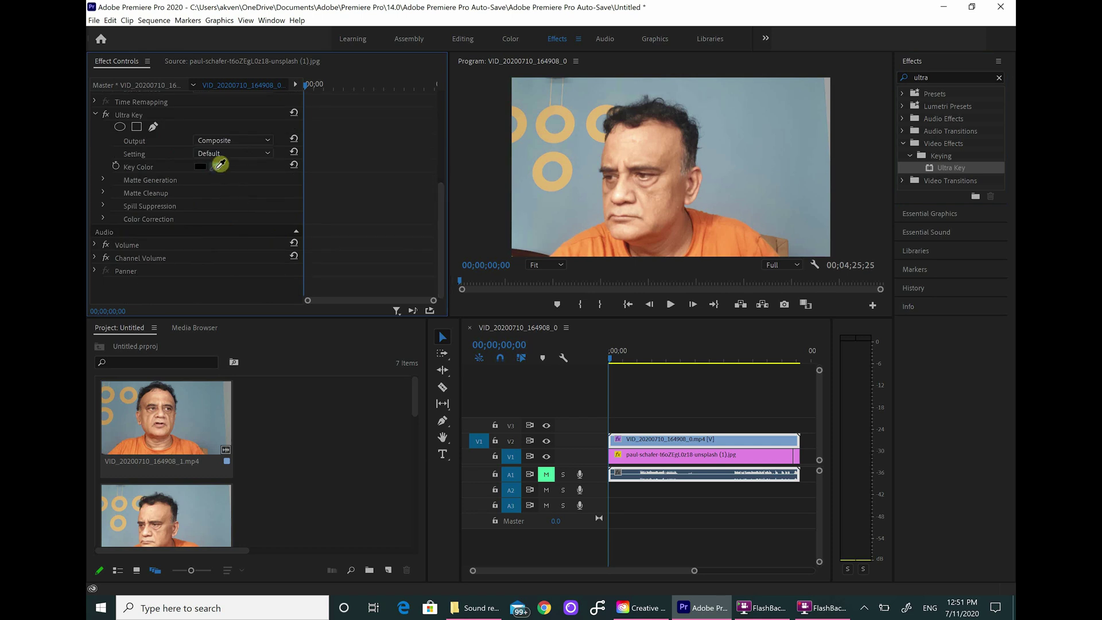
left_click(757, 158)
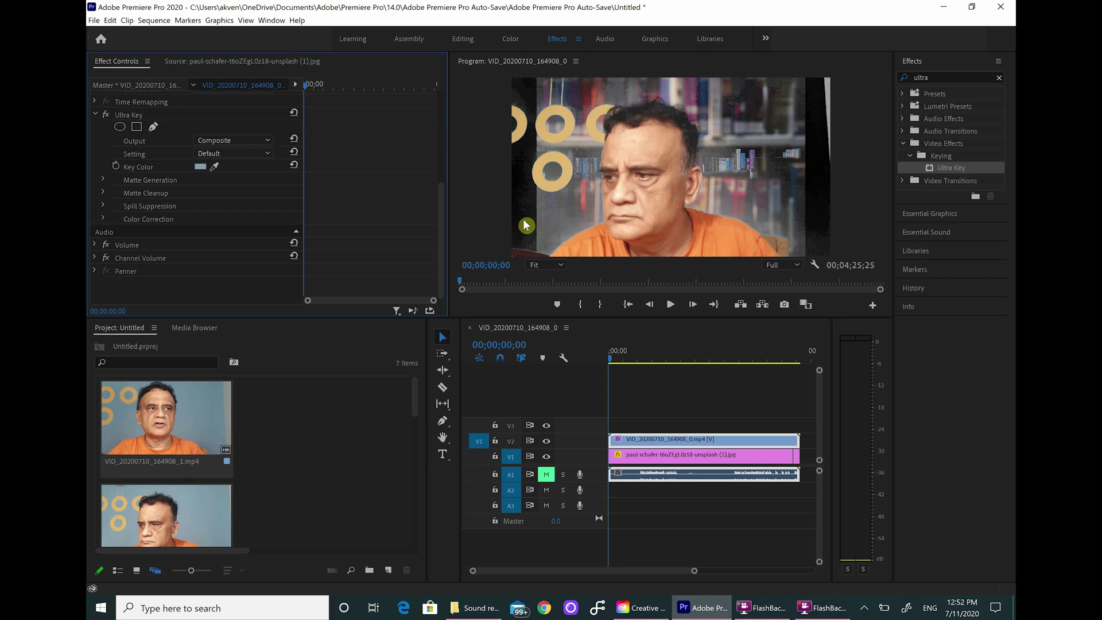
Set the Ultra Key output to Alpha Channel and its setting to Aggressive.
left_click_drag(441, 213, 440, 185)
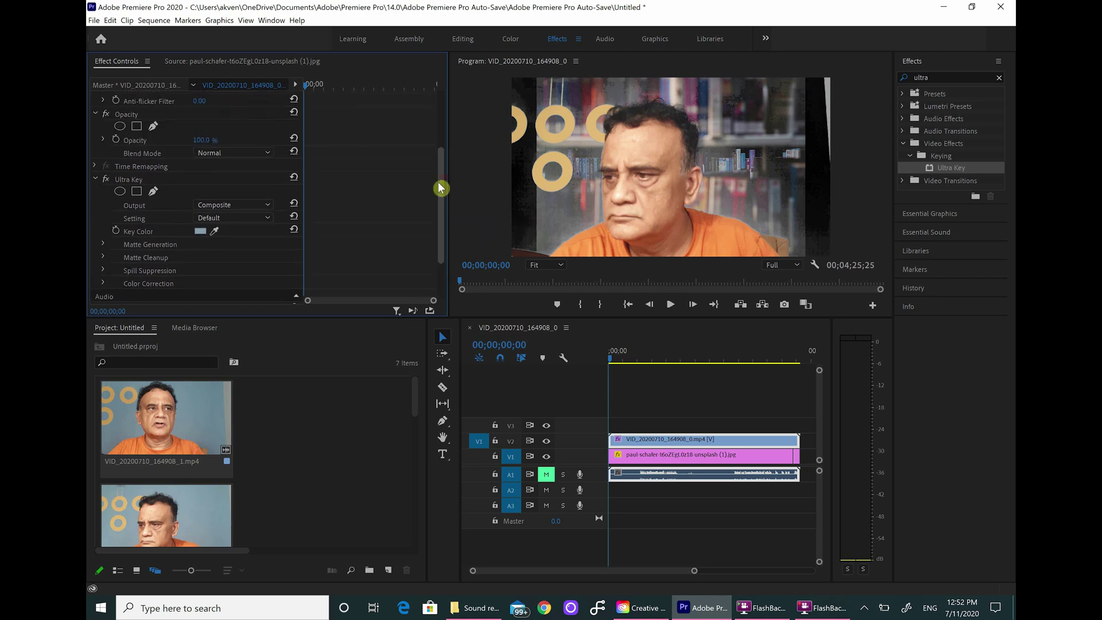
left_click(267, 207)
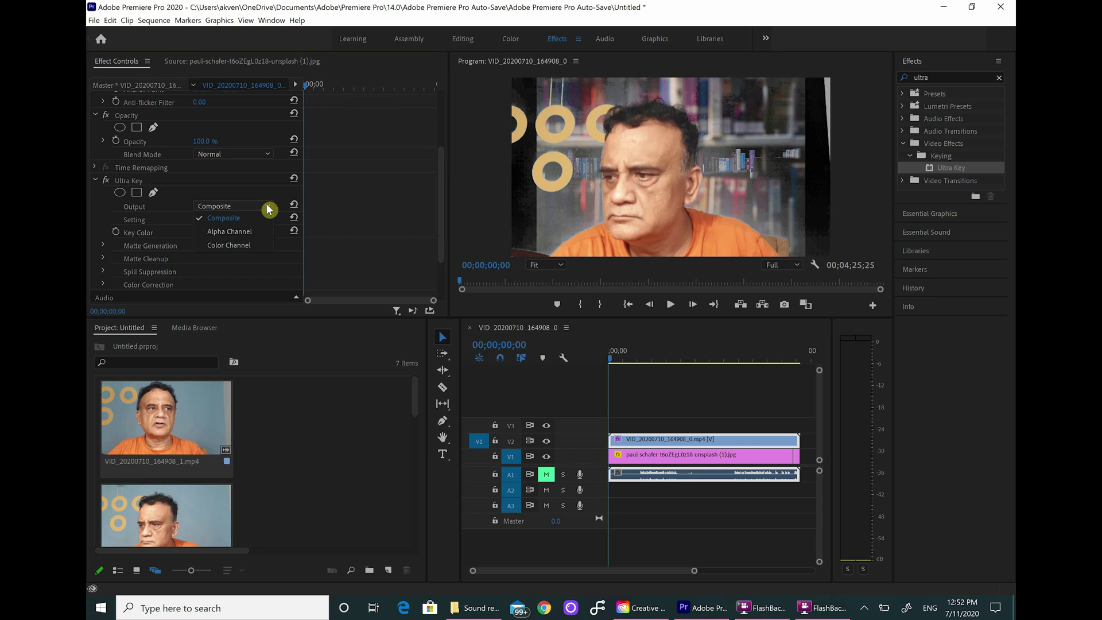
left_click(235, 232)
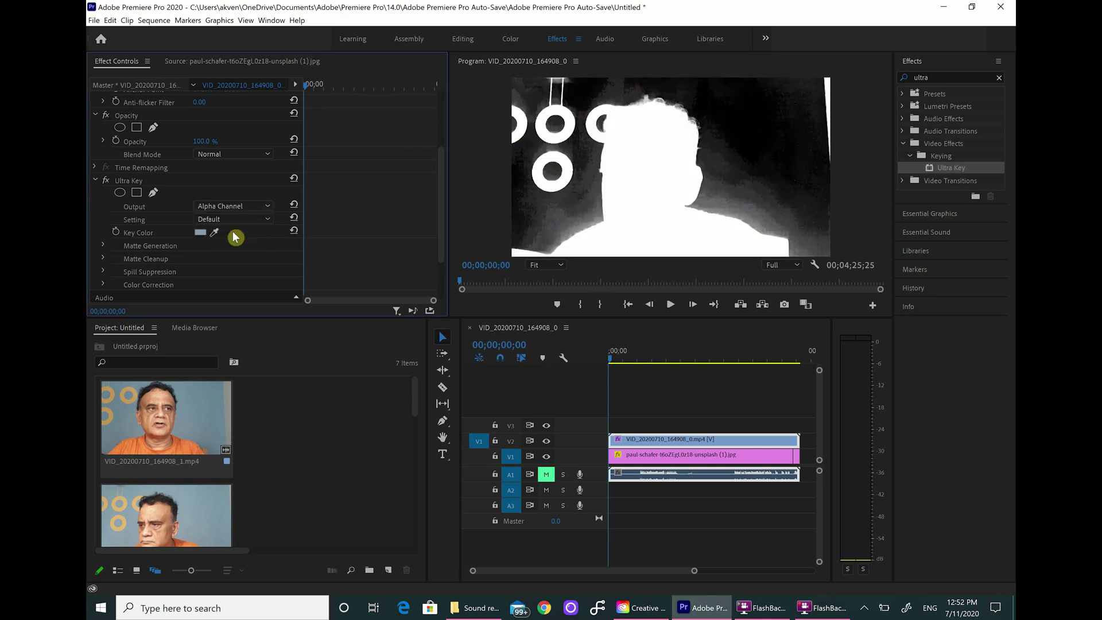
left_click(269, 224)
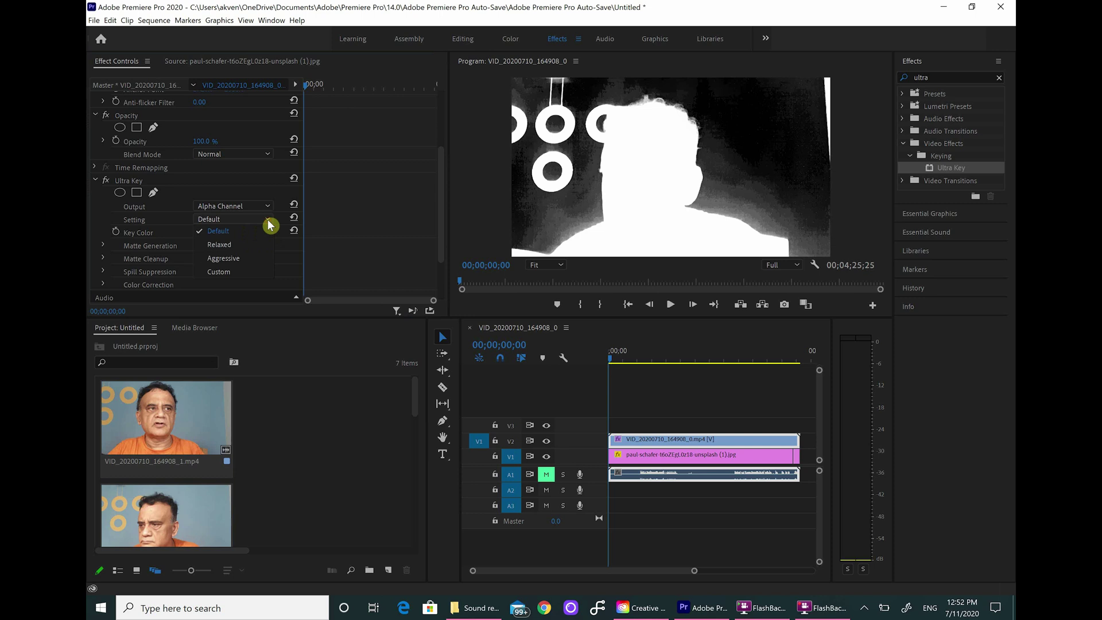
left_click(234, 259)
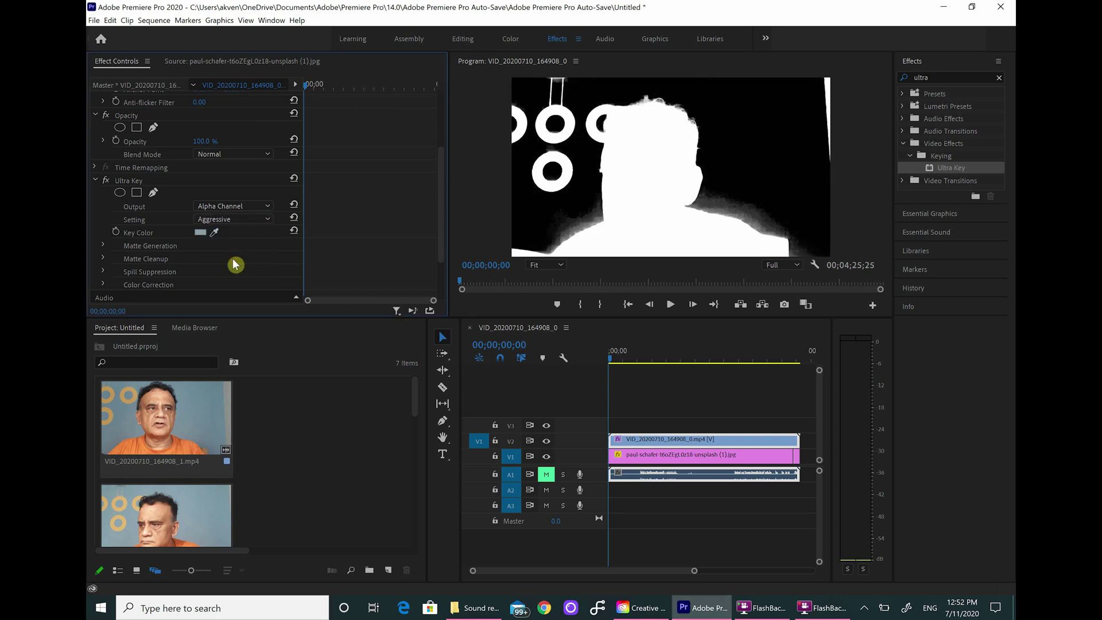
Try Transparency values of 45, 50 and 40 in Ultra Key's Matte Generation.
left_click_drag(442, 185, 441, 221)
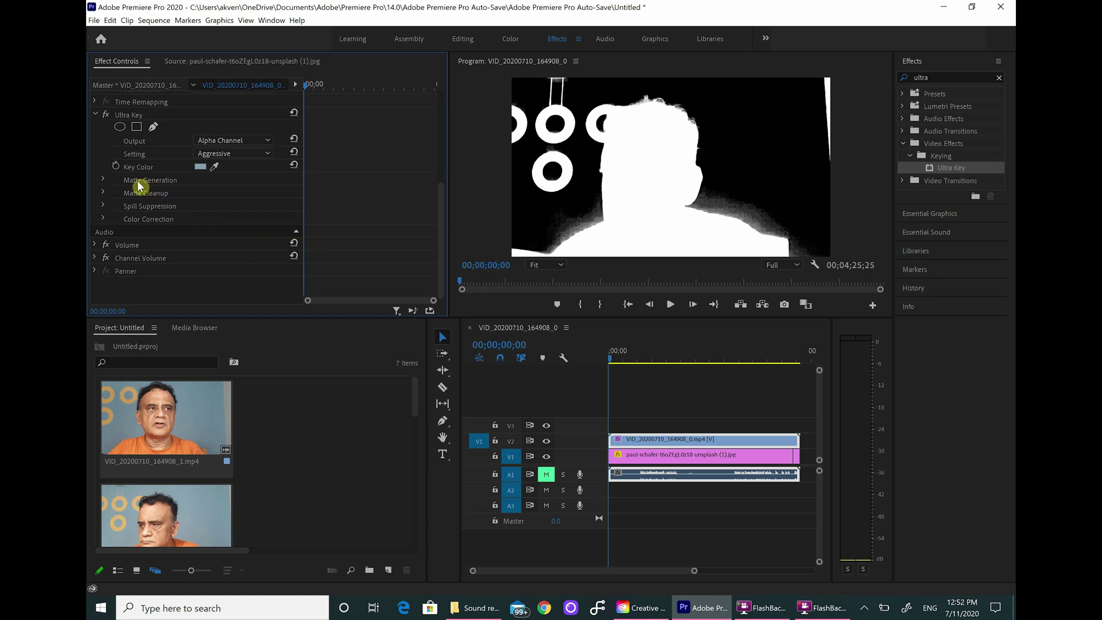
left_click(104, 182)
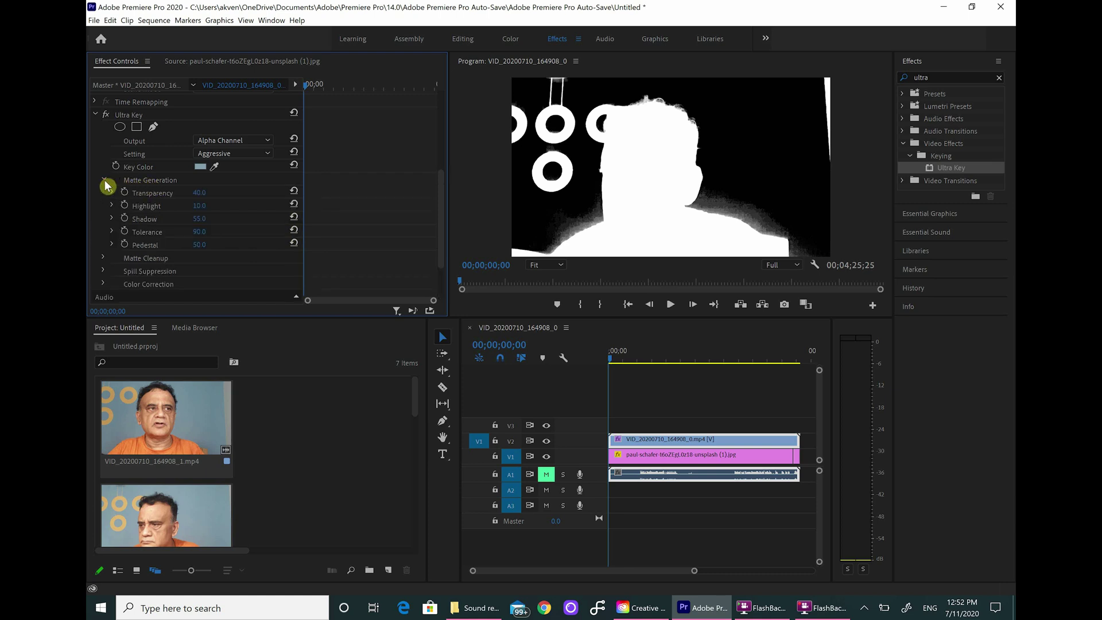
left_click(199, 193)
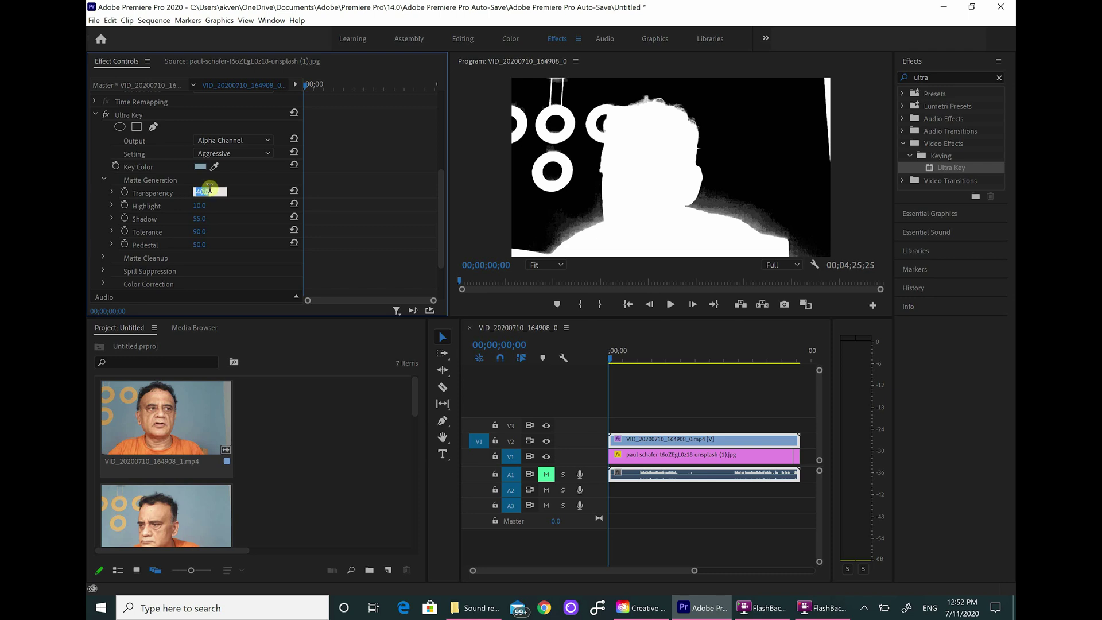
type("12")
key("Return")
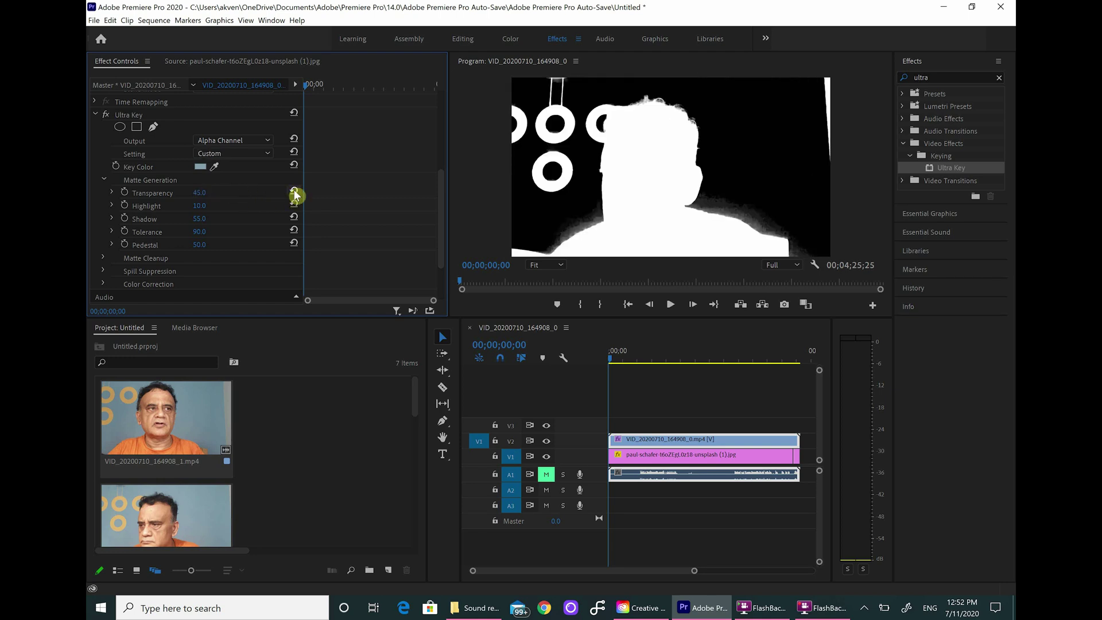
left_click(209, 191)
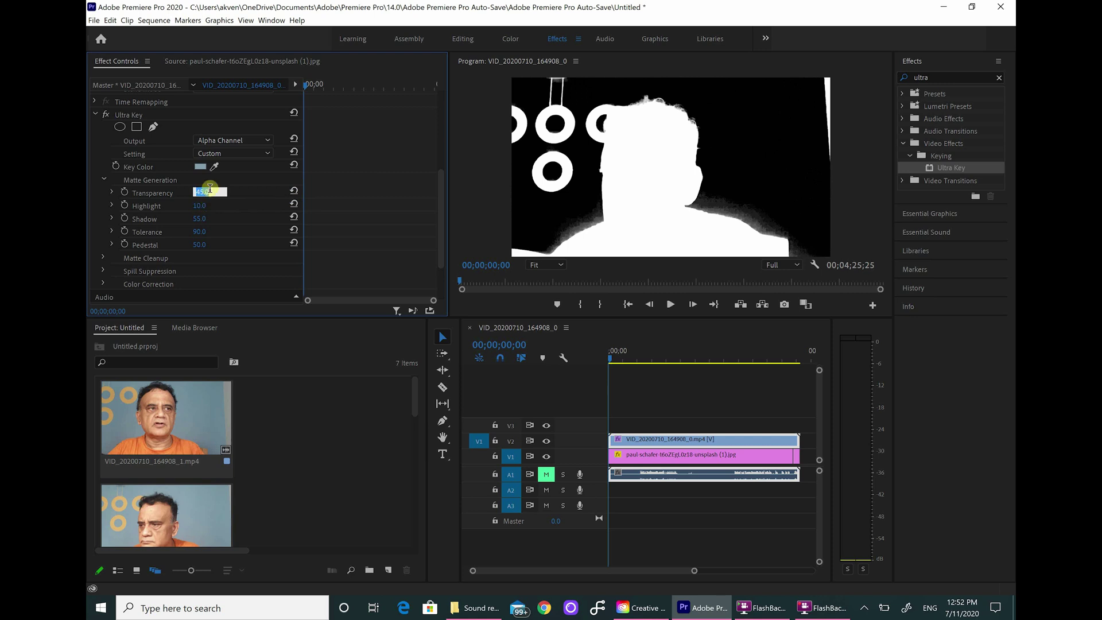
type("50")
key("Return")
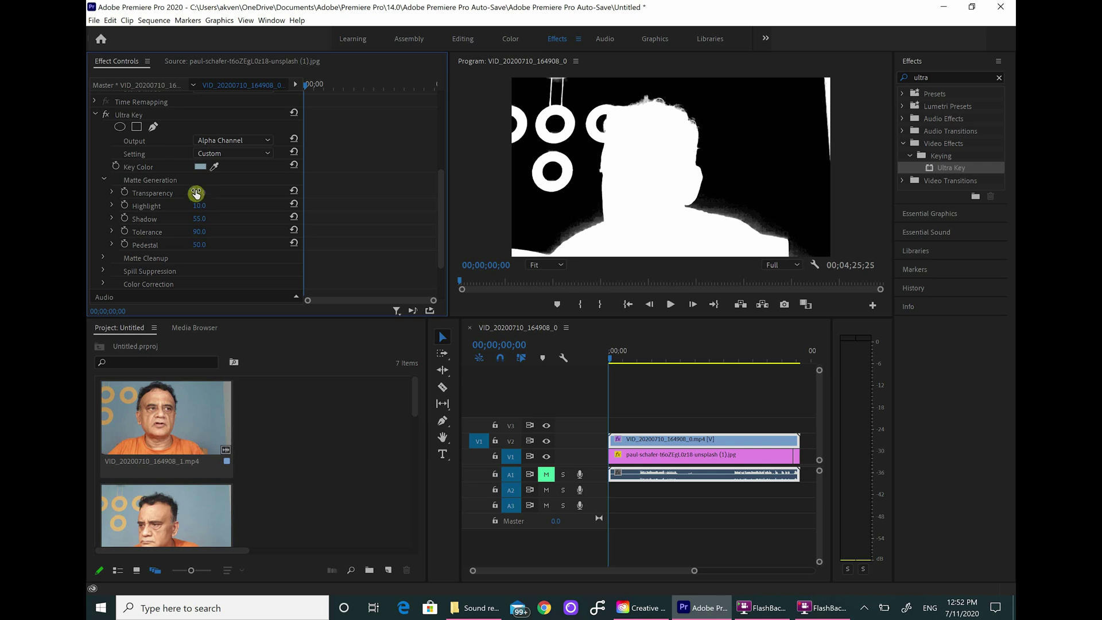
left_click(208, 191)
type("40")
key("Return")
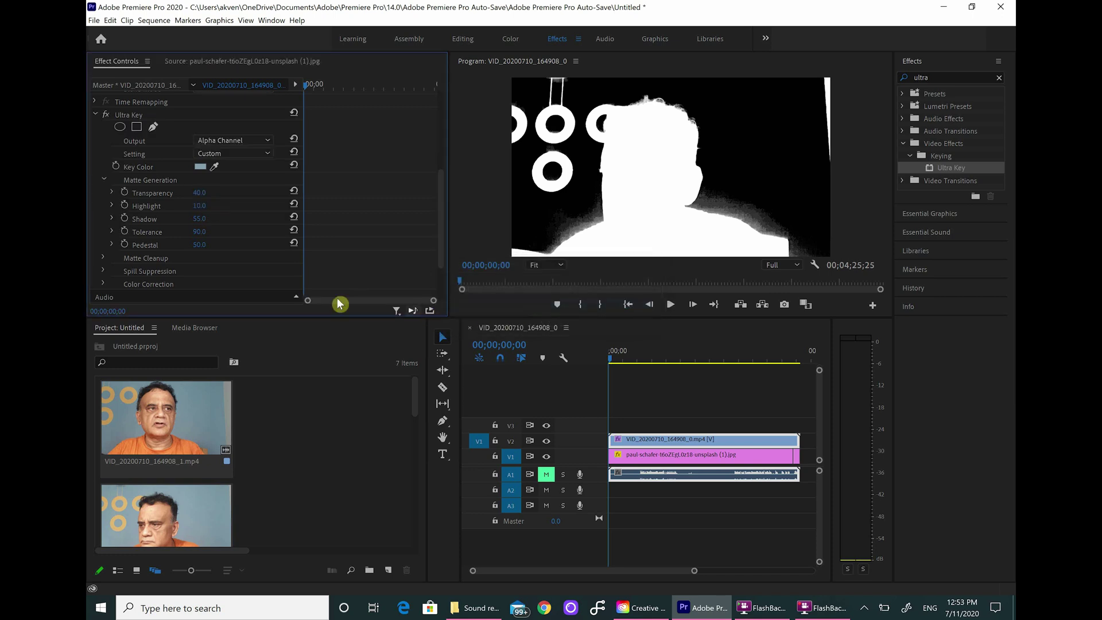
Set the Matte Generation Transparency of the Ultra Key effect to 60.
left_click(210, 189)
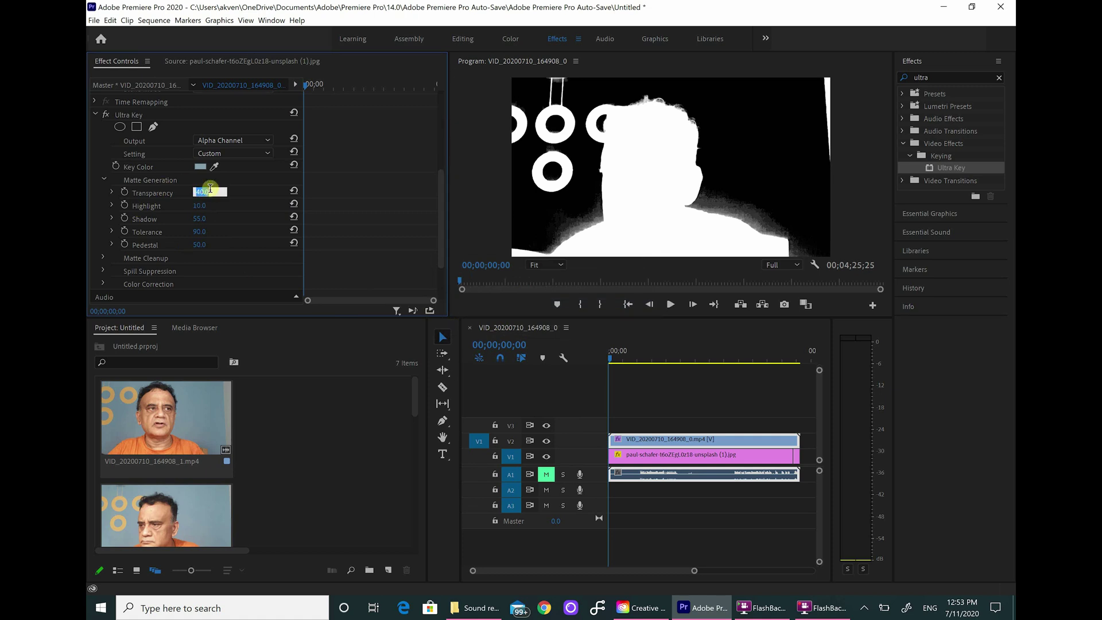
type("60")
left_click(210, 192)
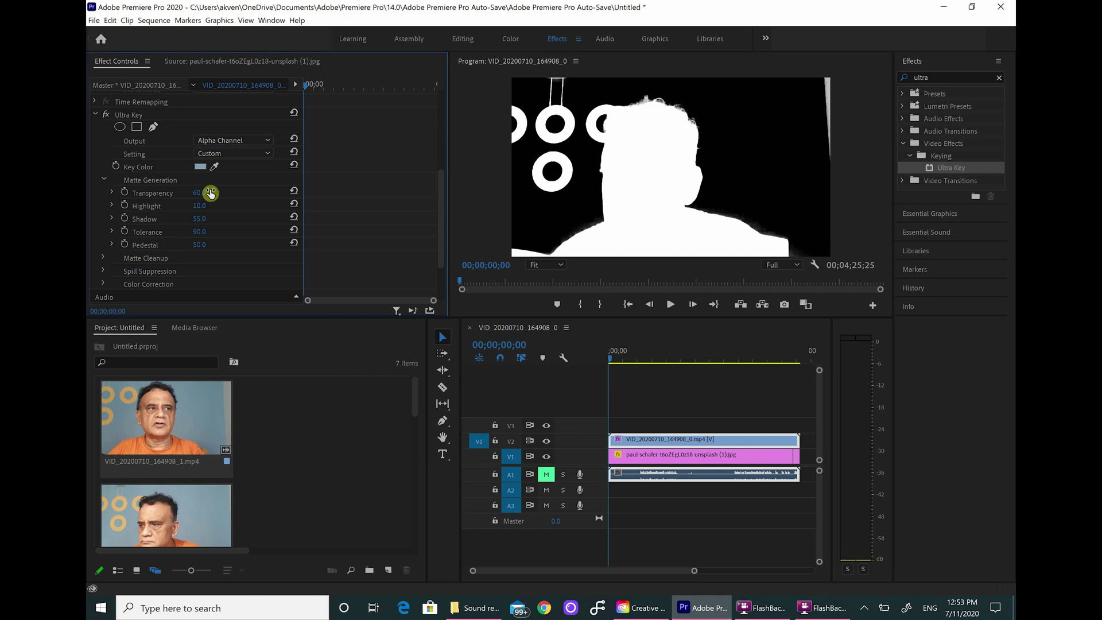
Set both the Tolerance and the Pedestal of the Ultra Key matte to 100.
left_click(209, 229)
type("100")
key("Return")
left_click(209, 242)
type("100")
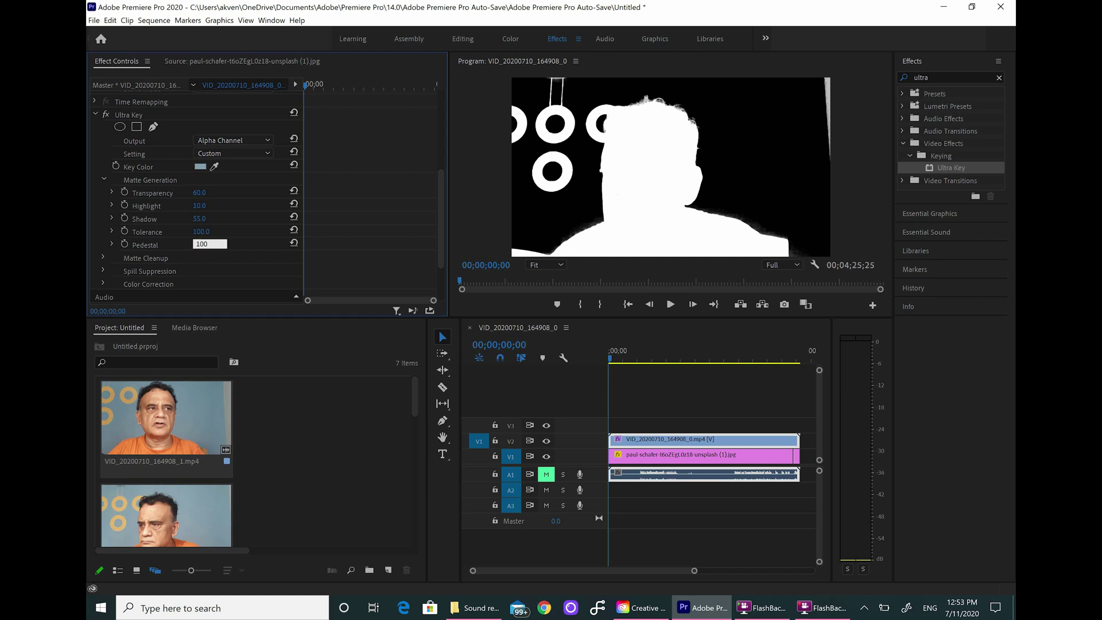
key("Return")
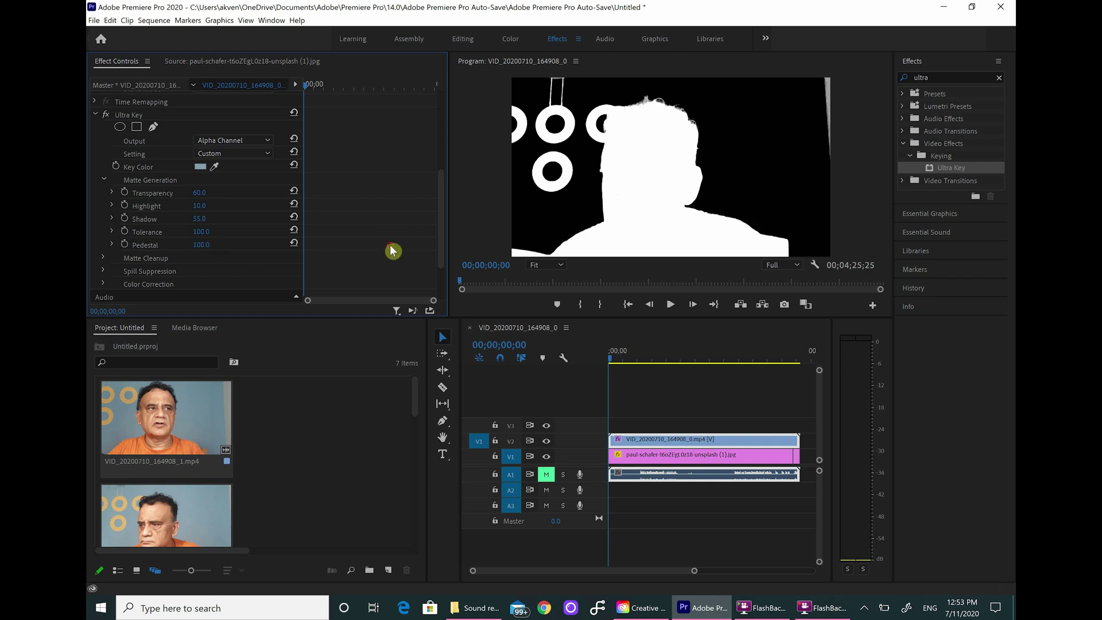
Switch the Ultra Key output back to Composite to show the keyed footage over the background image.
left_click_drag(441, 250, 438, 204)
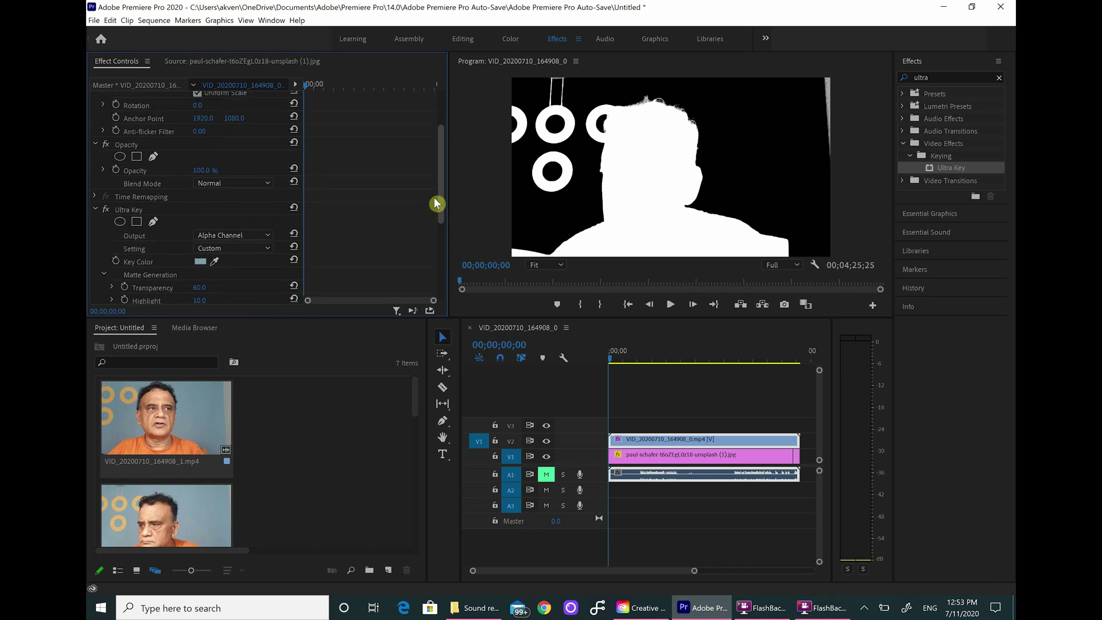
left_click(268, 243)
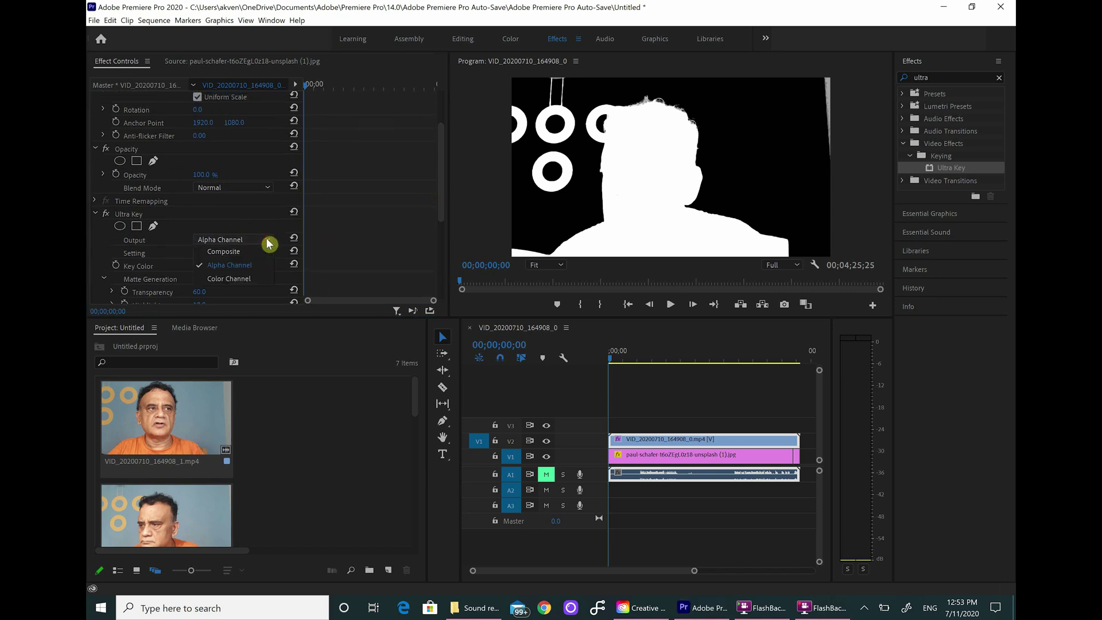
left_click(223, 252)
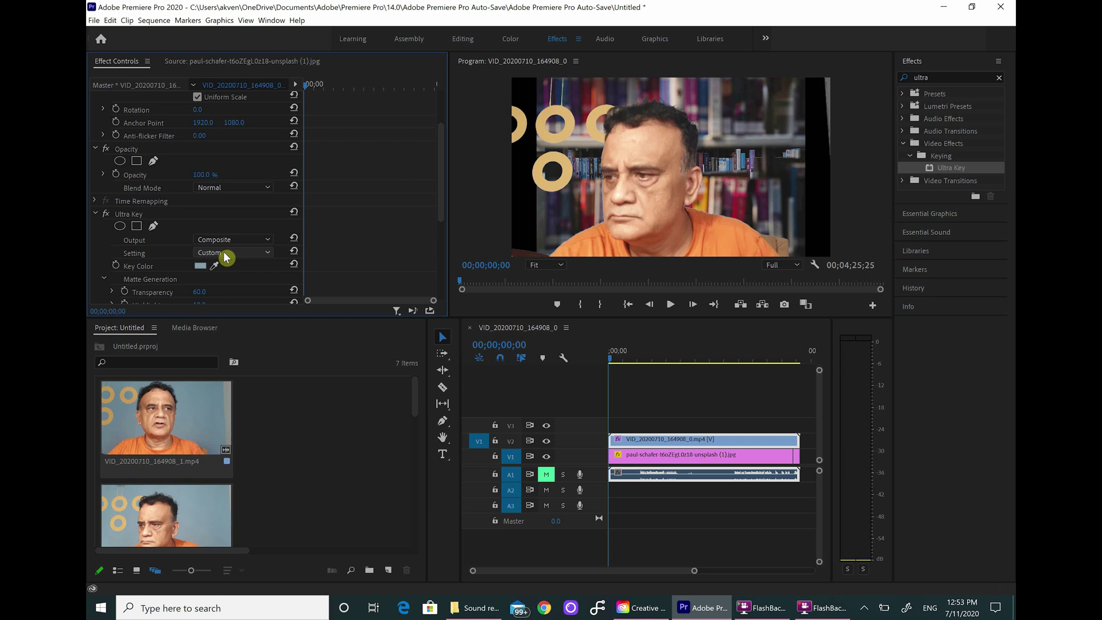
Scrub the sequence from the start to about 00;02;13;17 to check the keyed footage against the background.
mouse_move(442, 213)
left_mouse_down()
mouse_move(439, 172)
mouse_move(438, 219)
left_mouse_up()
scroll(437, 150, "up", 3)
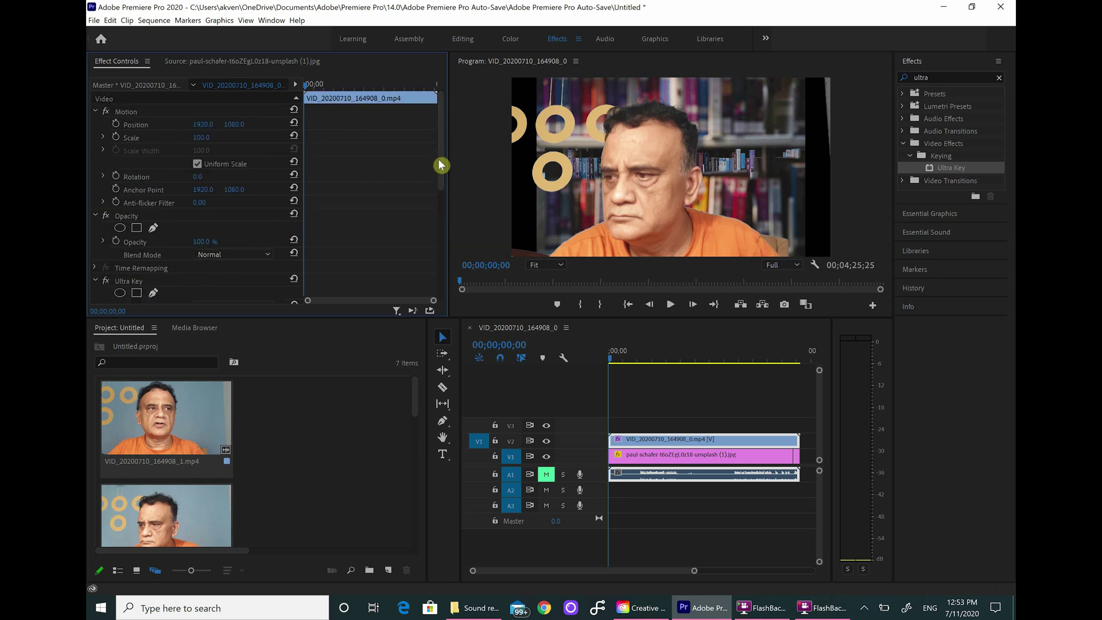
left_click(611, 360)
left_click_drag(611, 362, 708, 392)
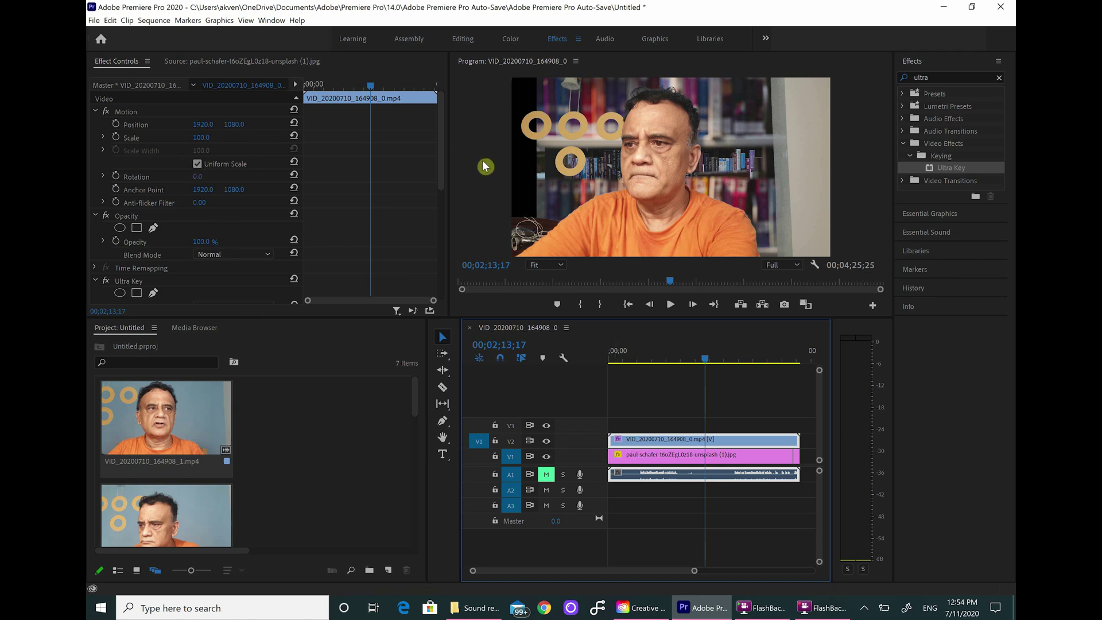
left_click(443, 160)
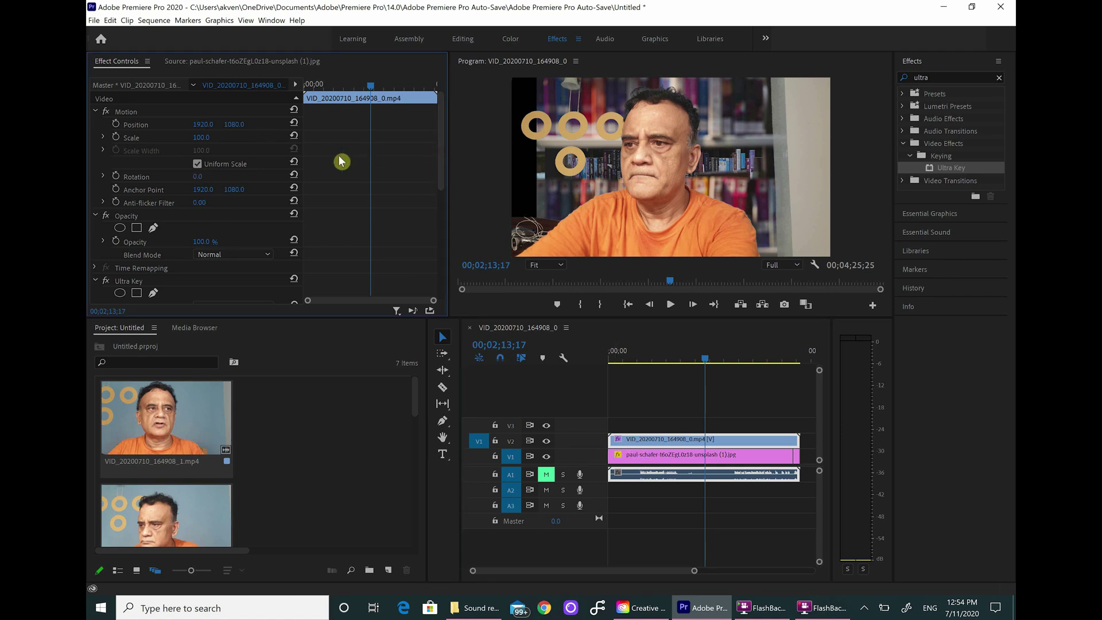
Replace the effects search with "transform" and select the Crop effect among the Transform video effects.
left_click(937, 77)
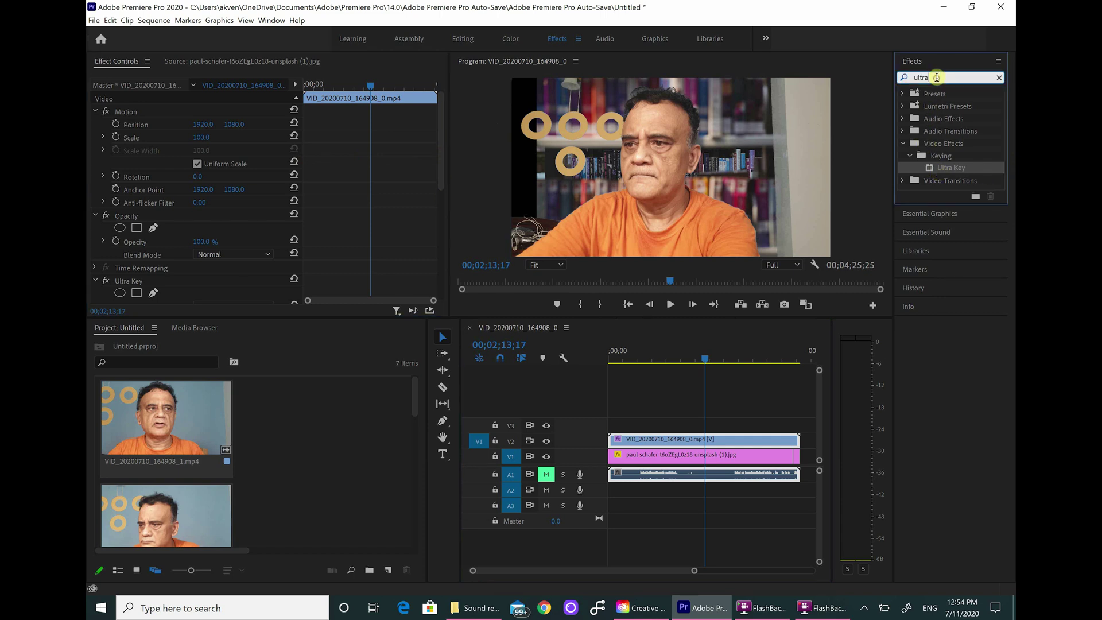
key("BackSpace")
key("BackSpace")
key("BackSpace")
key("BackSpace")
key("BackSpace")
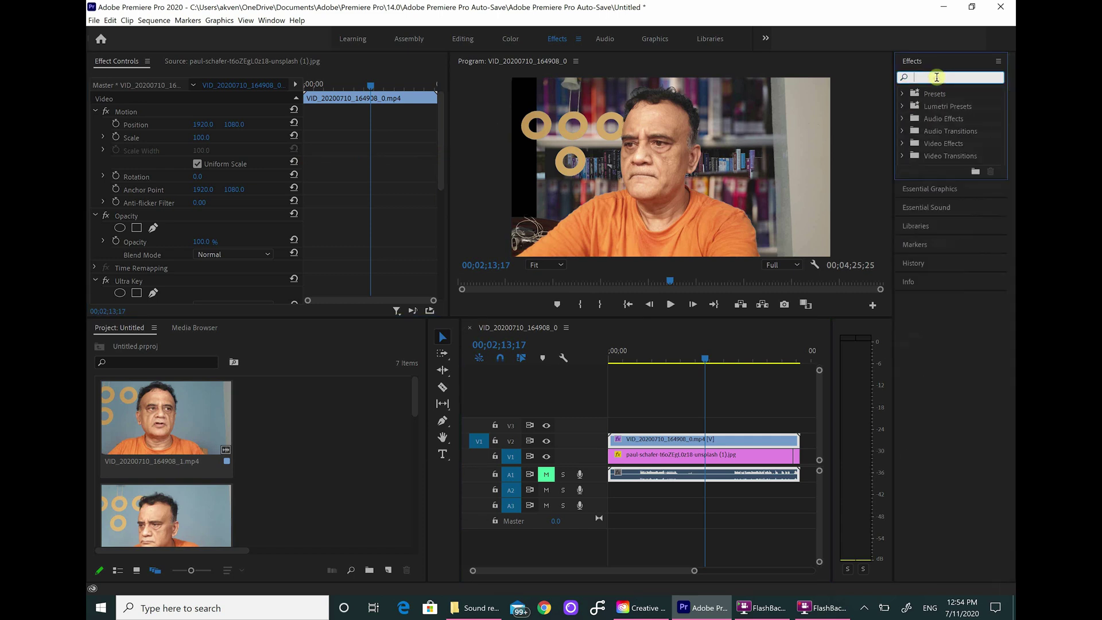
type("tra")
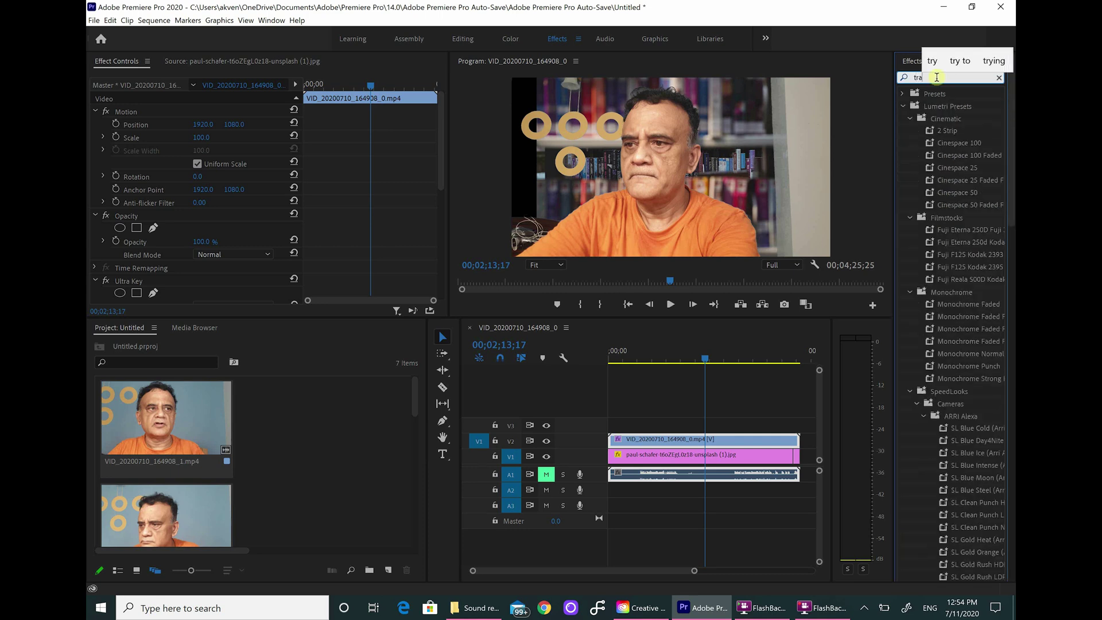
type("nsform")
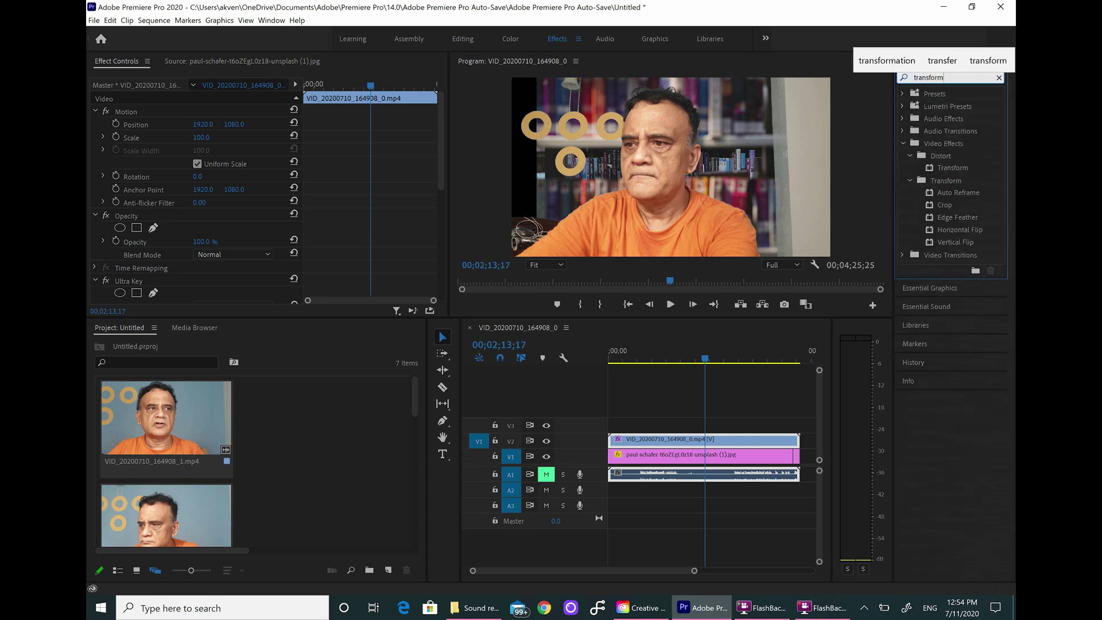
left_click(946, 172)
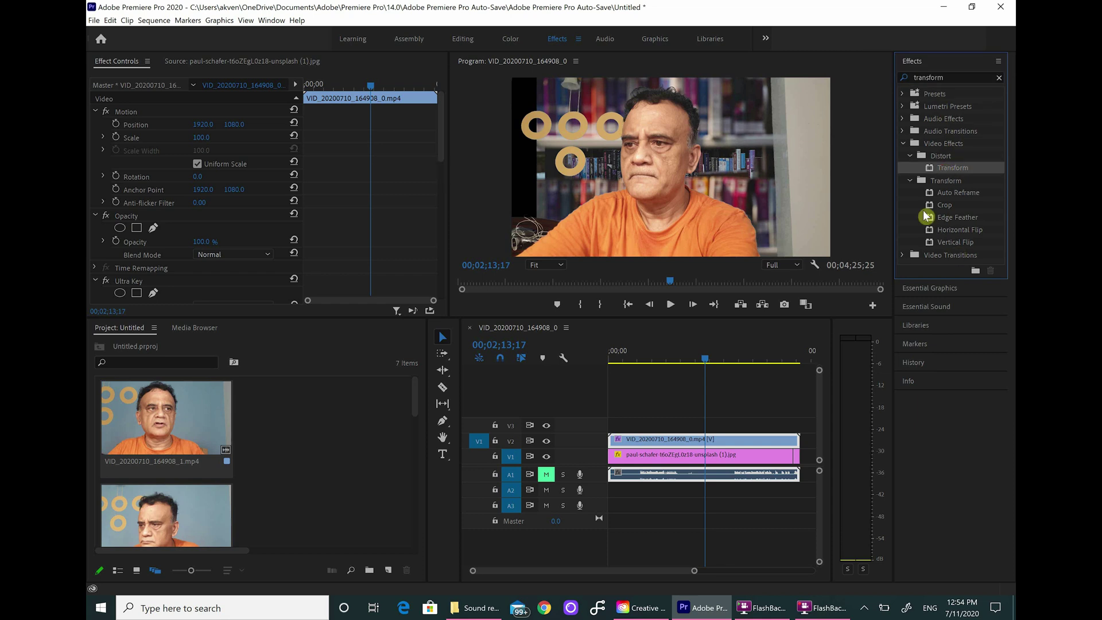
left_click(942, 206)
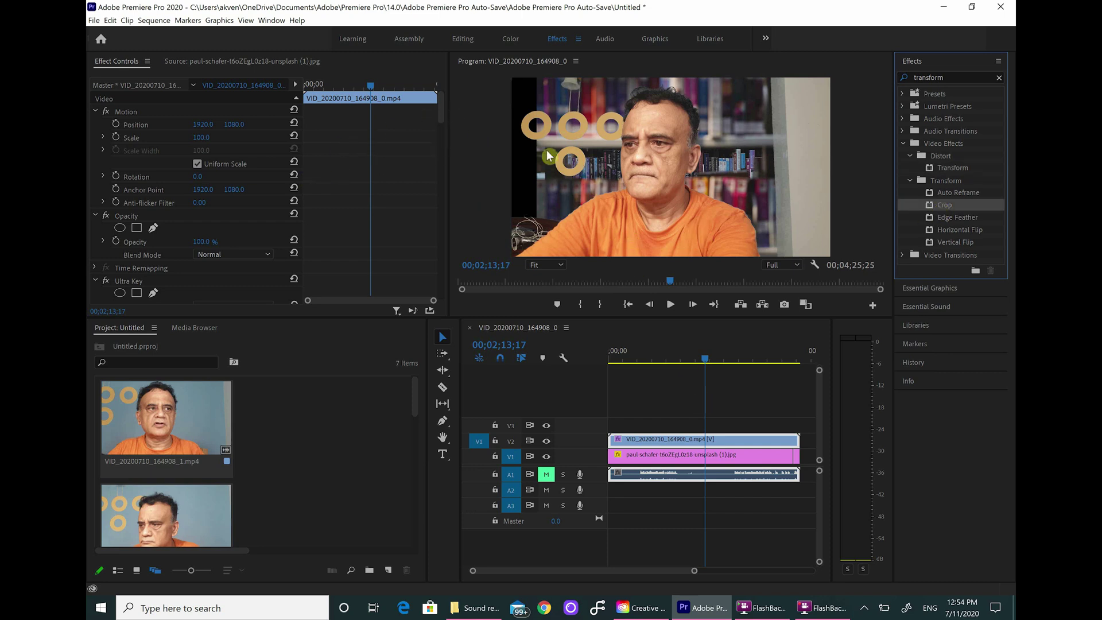
Set the Motion Scale of the keyed video clip to 15.
left_click(603, 151)
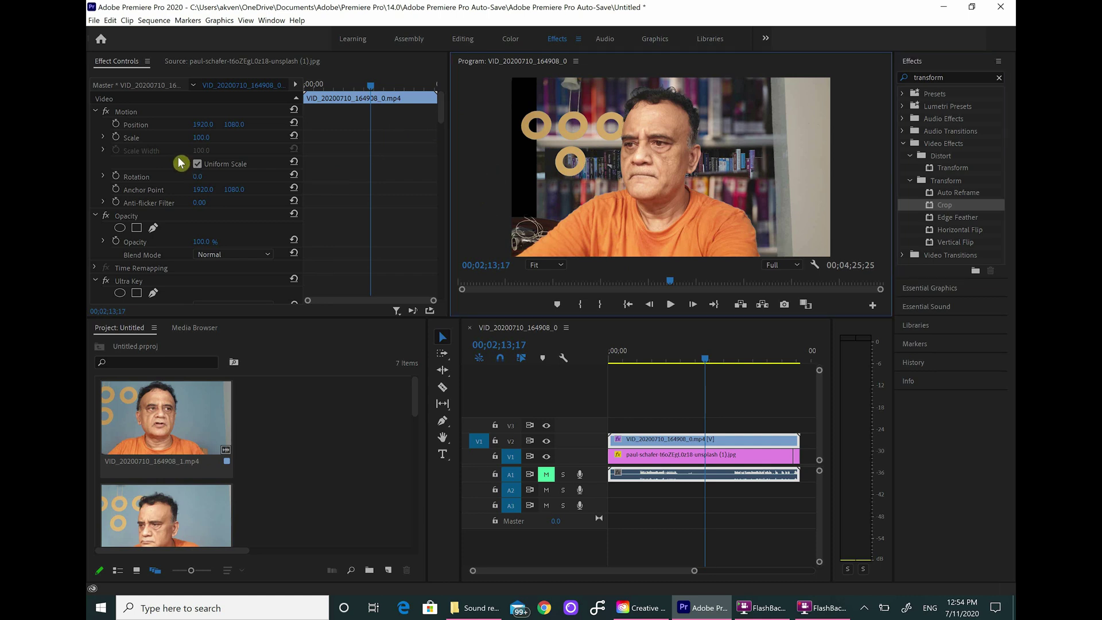
left_click(130, 143)
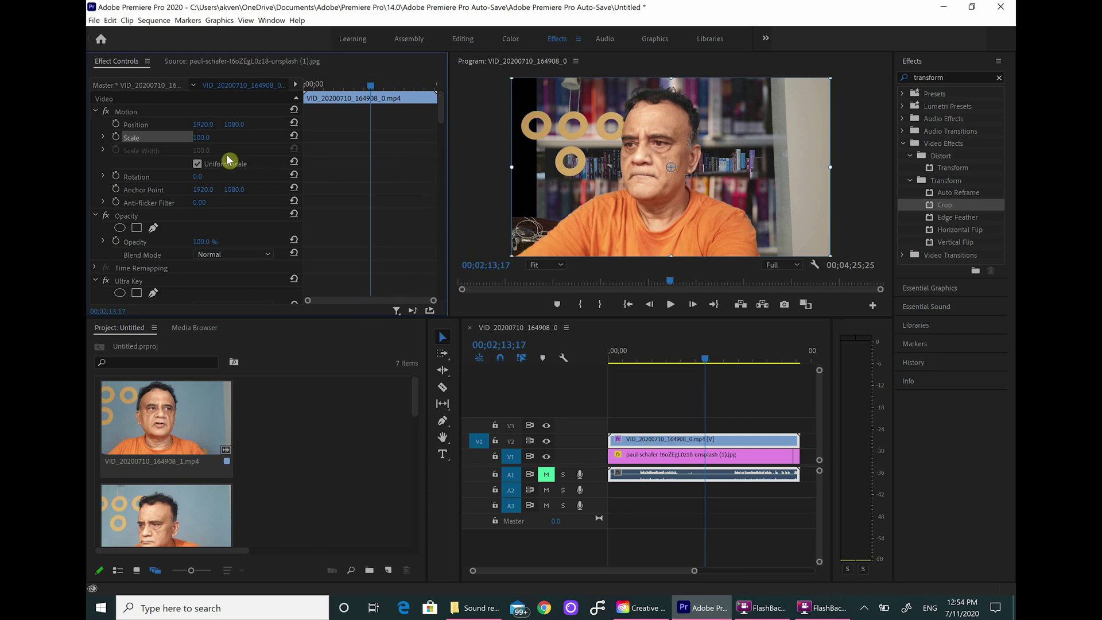
left_click(204, 138)
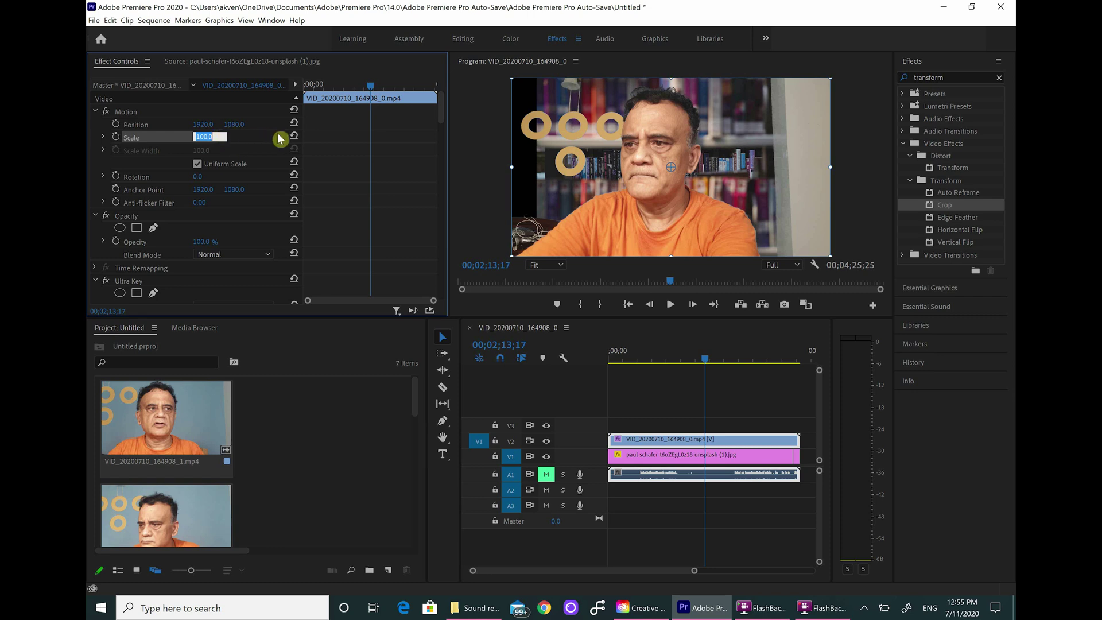
type("15")
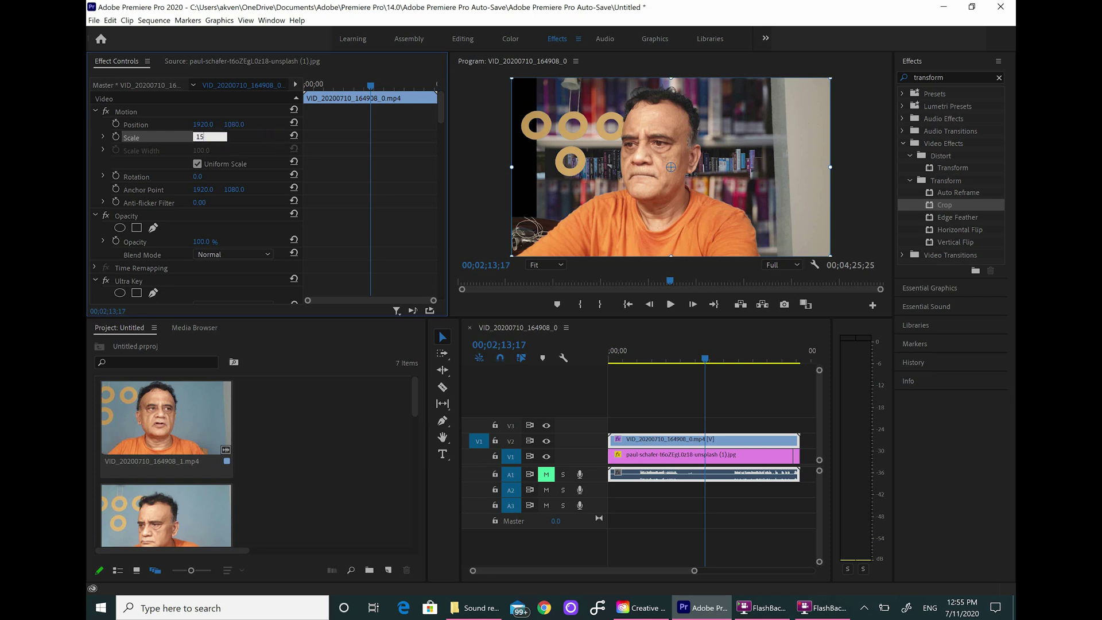